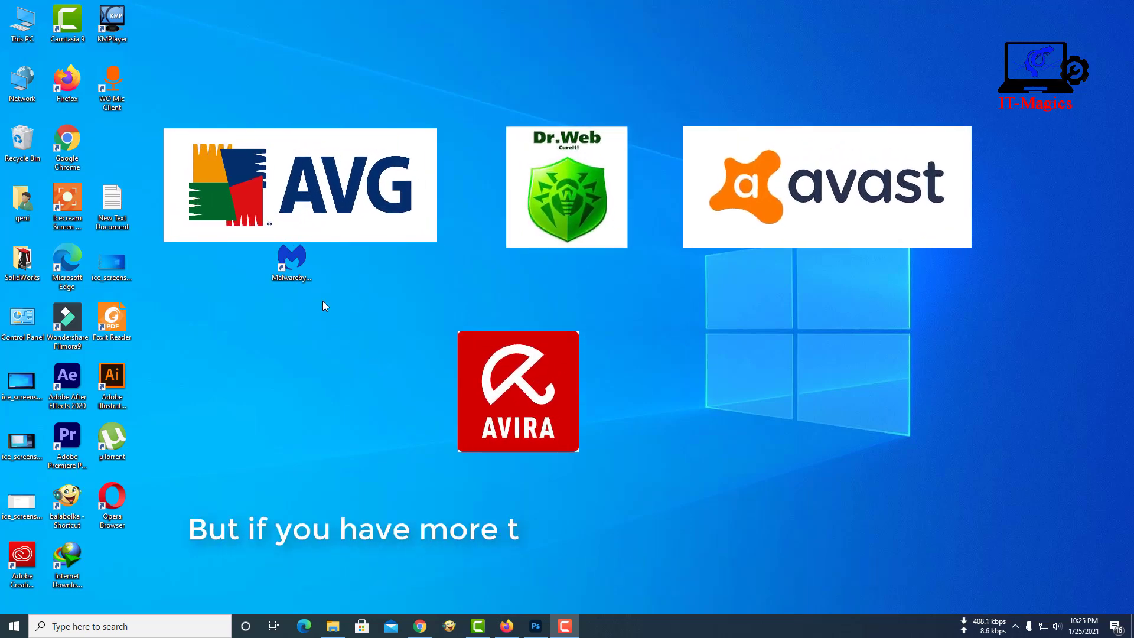
Open Apps & features from the Start button's Win+X menu.
left_click(299, 268)
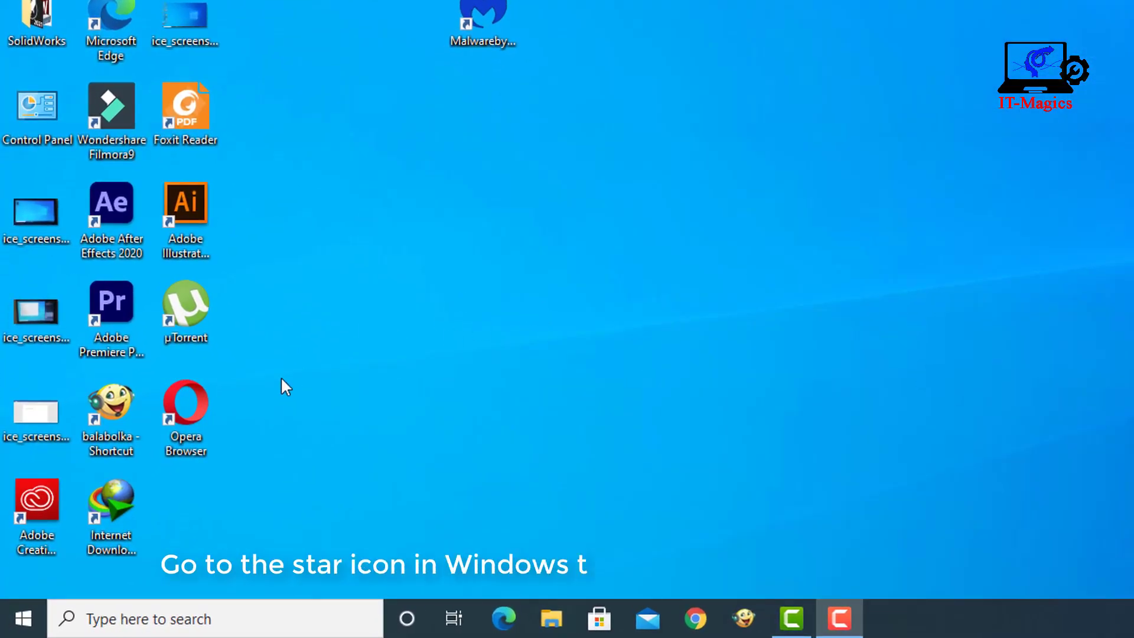
right_click(23, 624)
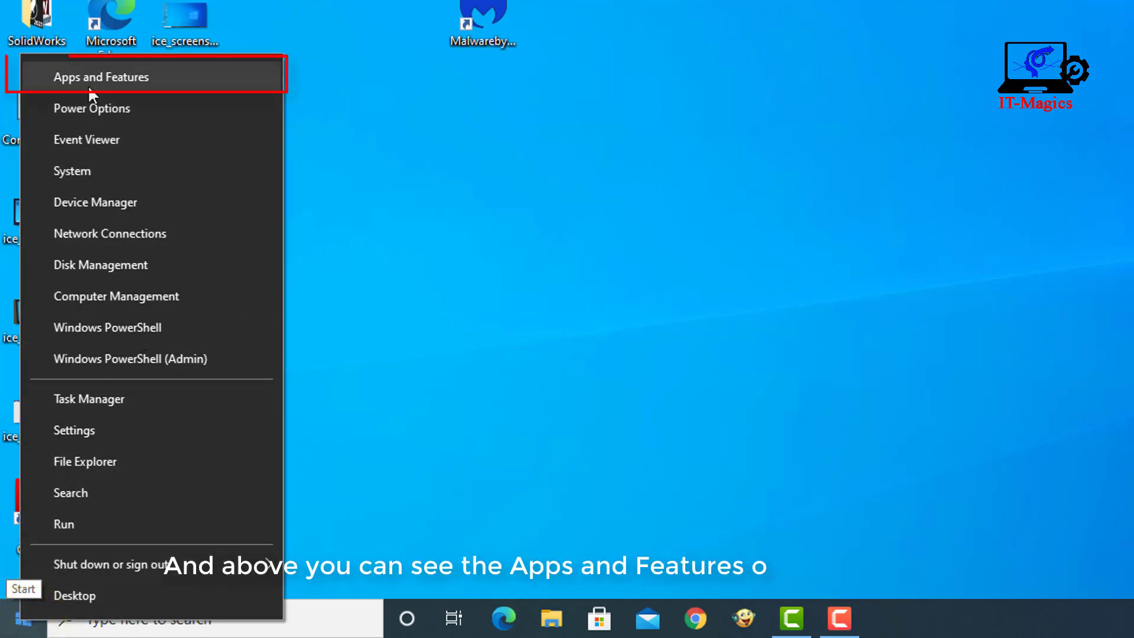
left_click(140, 79)
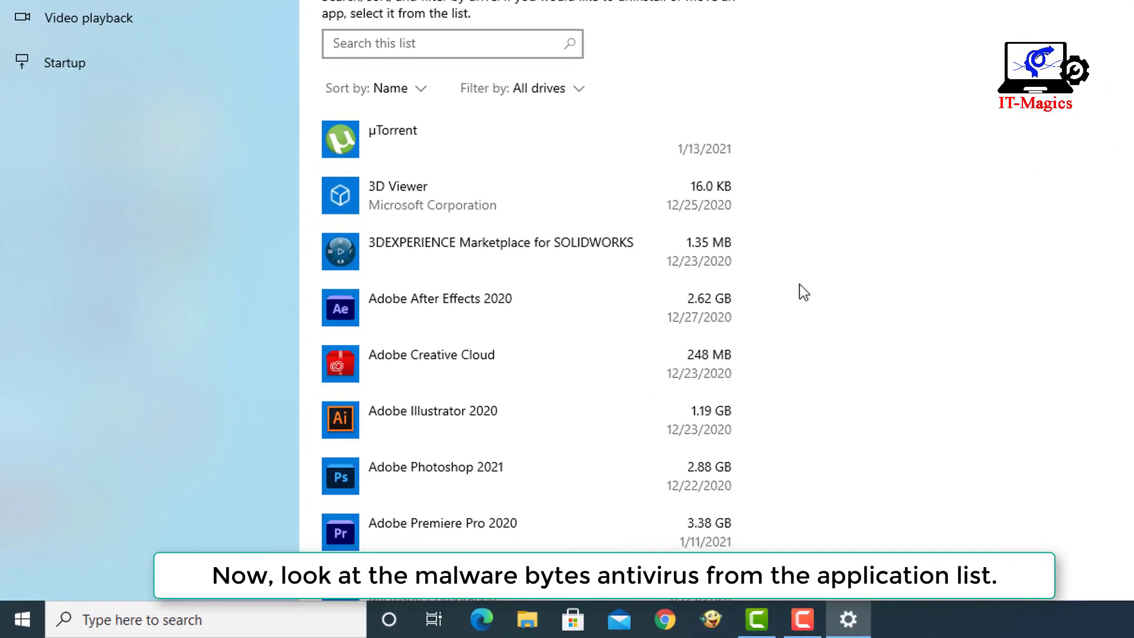
scroll(793, 282, "down", 1)
scroll(770, 273, "down", 3)
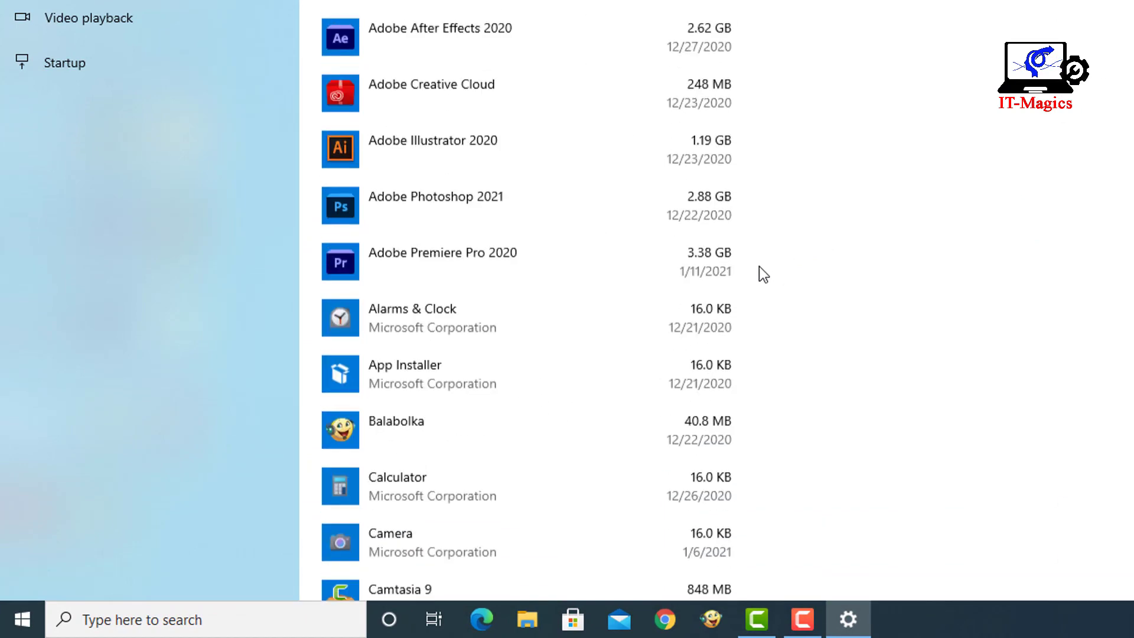
scroll(753, 271, "down", 2)
scroll(752, 272, "down", 2)
scroll(749, 264, "down", 2)
scroll(749, 265, "down", 3)
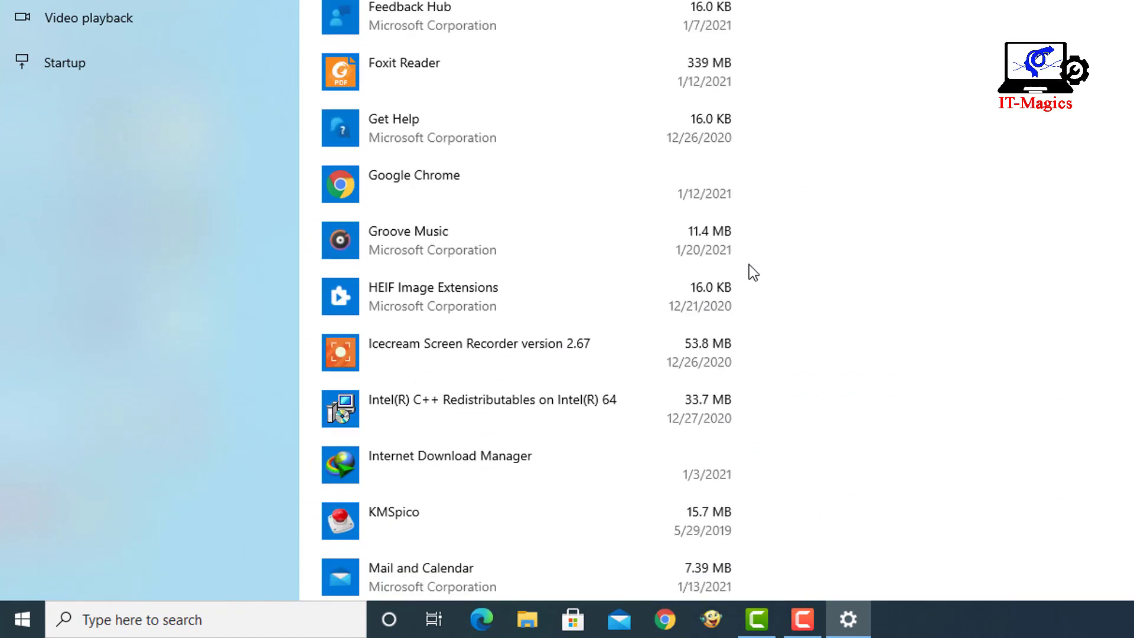
scroll(749, 265, "down", 3)
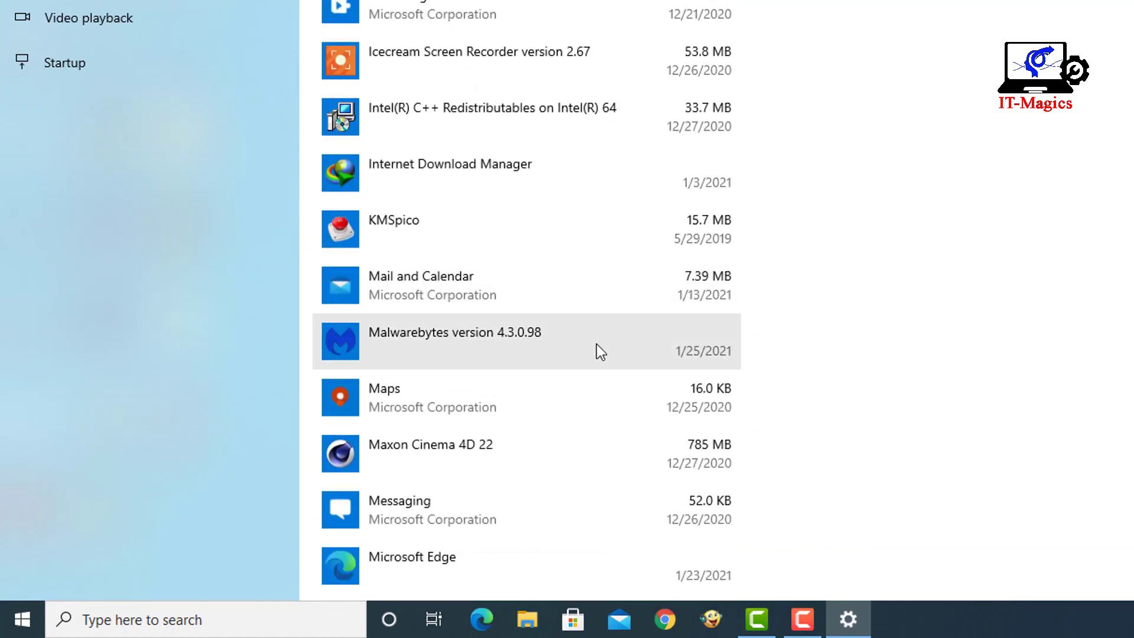
Expand the Malwarebytes 4.3.0.98 entry to reveal its removal options.
left_click(525, 344)
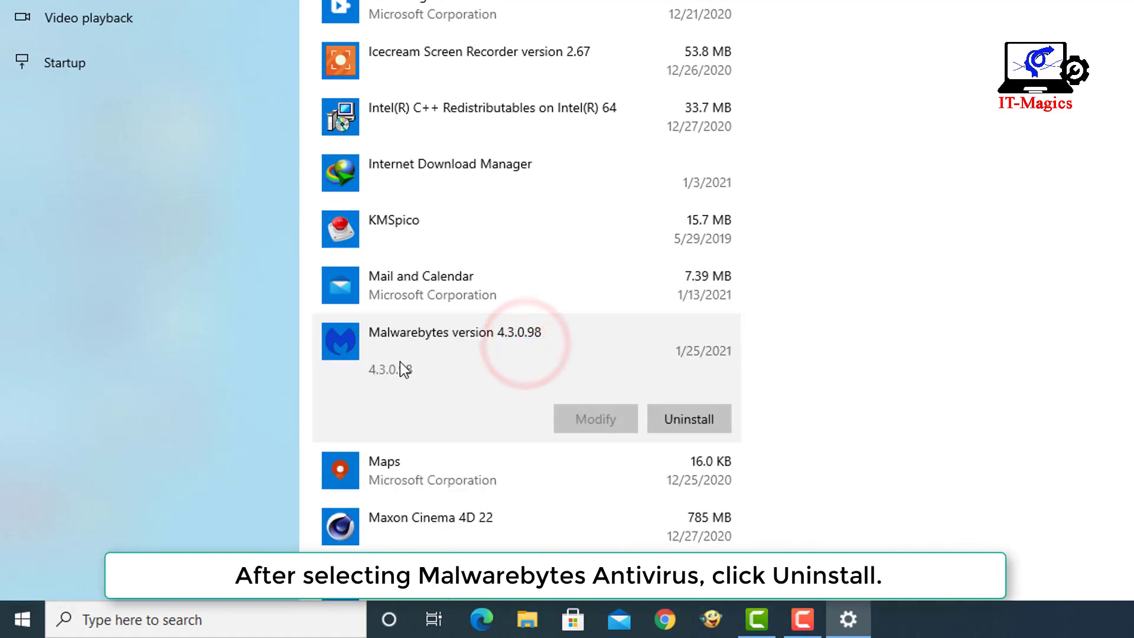
Uninstall Malwarebytes, confirming both prompts, and move the progress window lower.
left_click(688, 420)
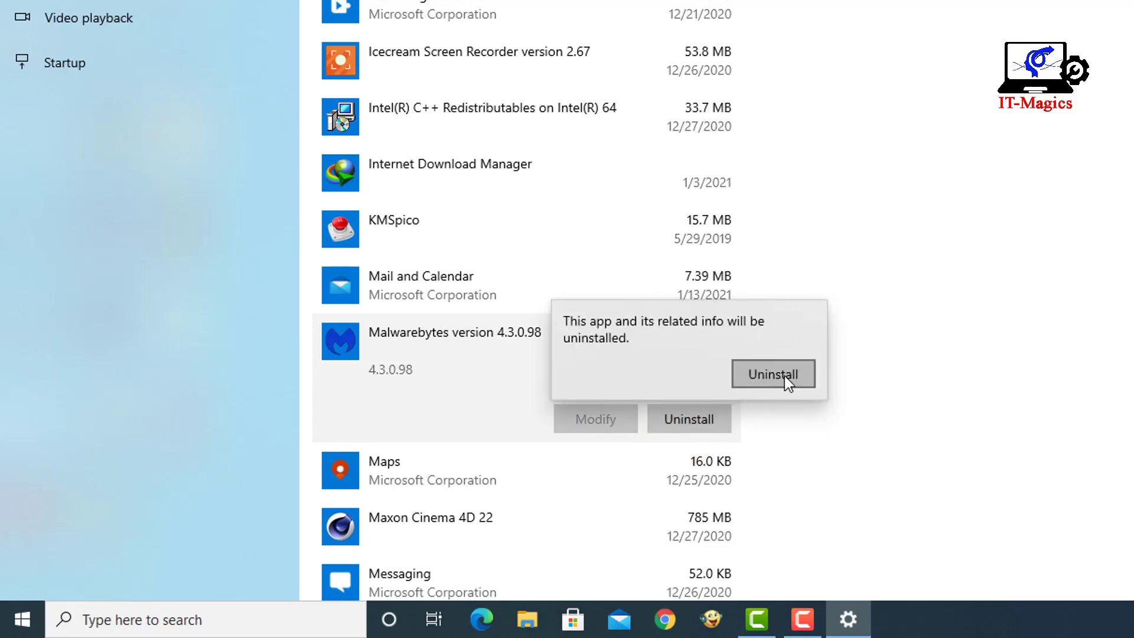
left_click(784, 375)
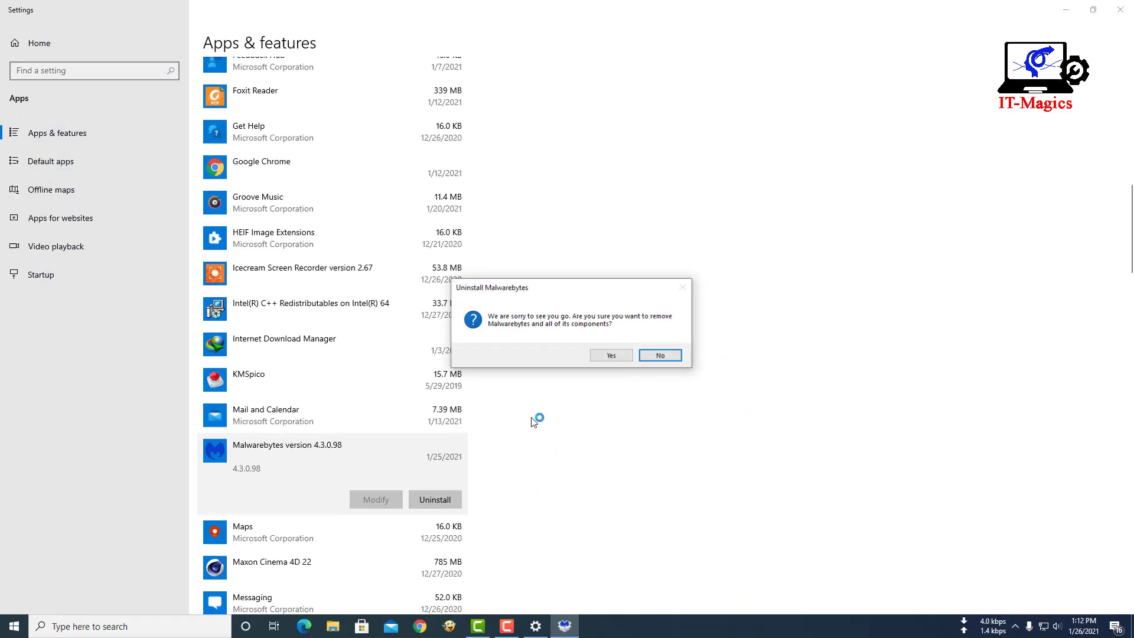
left_click(639, 375)
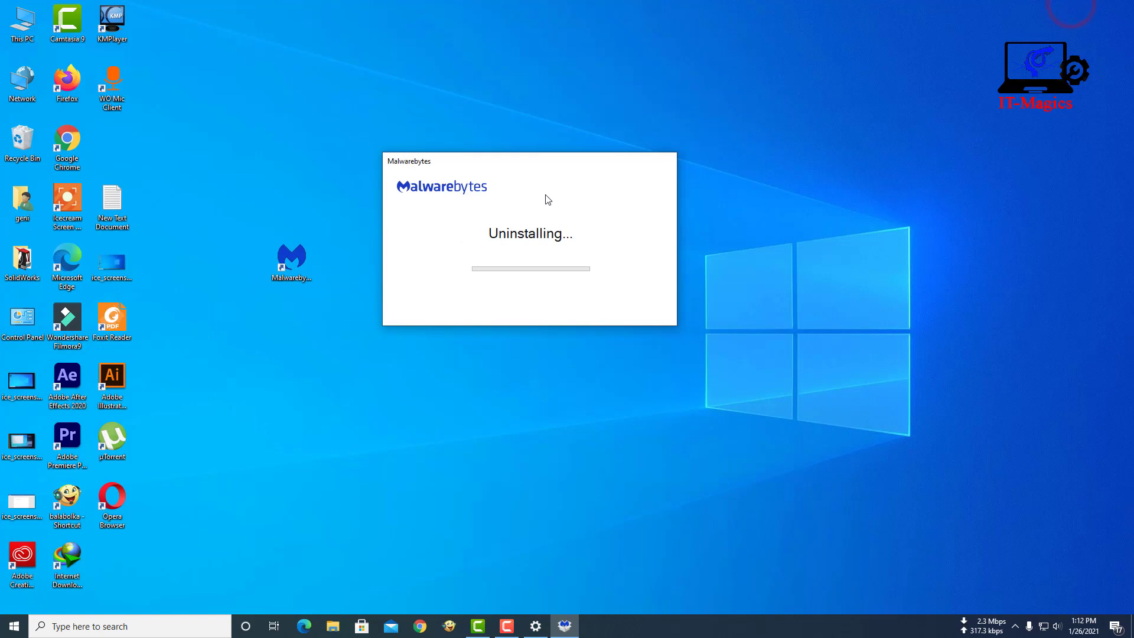
left_click_drag(516, 168, 541, 271)
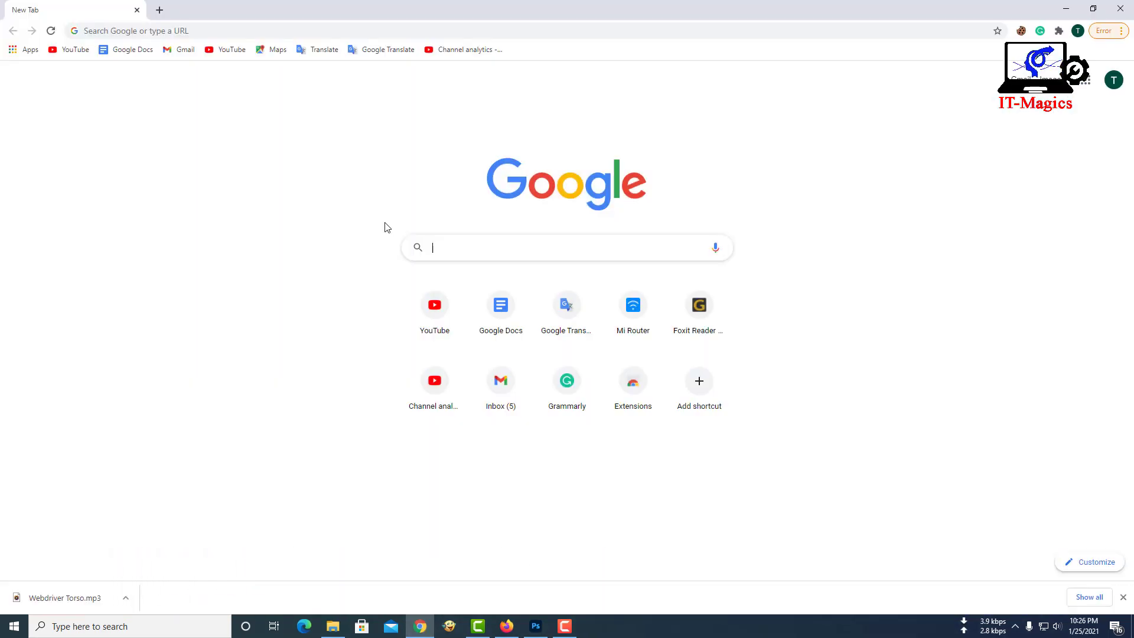
type("malware")
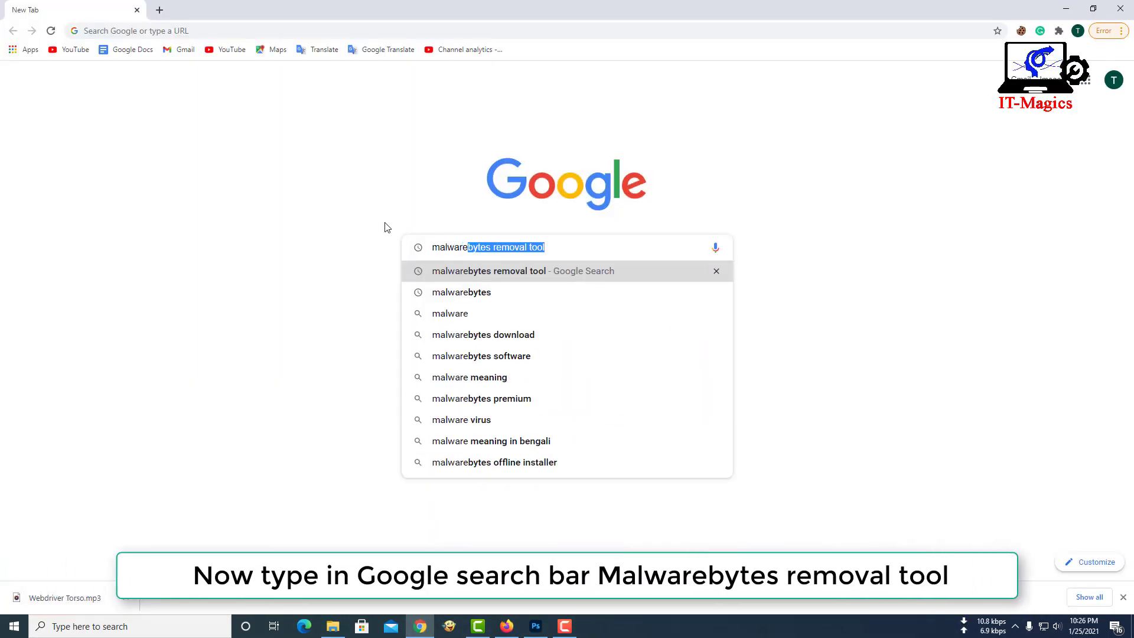
type("bytes re")
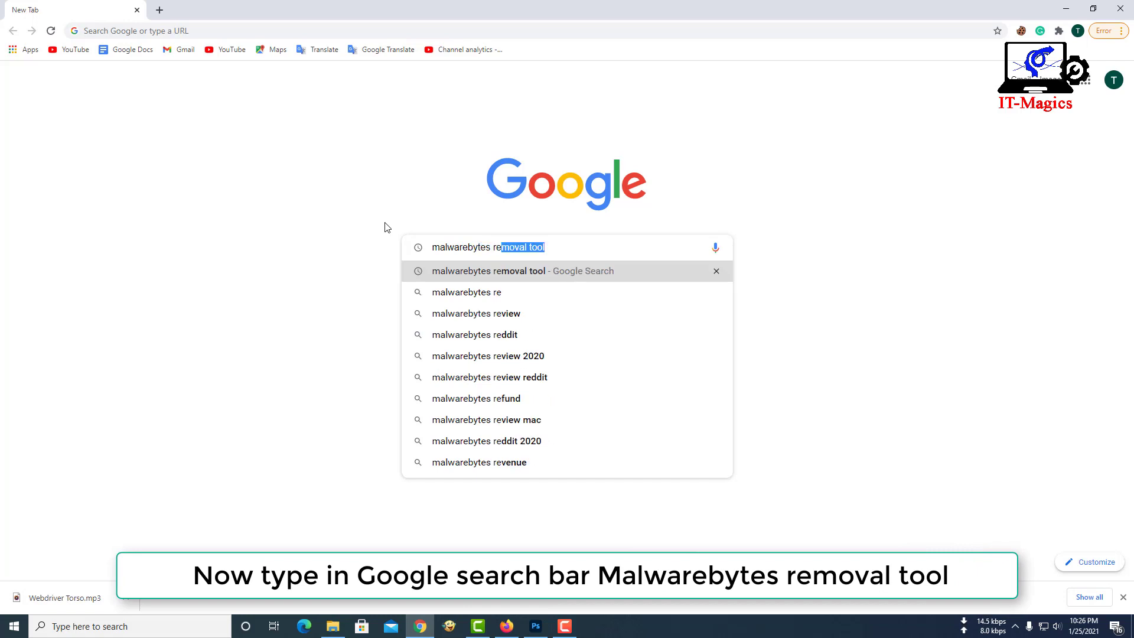
type("moval t")
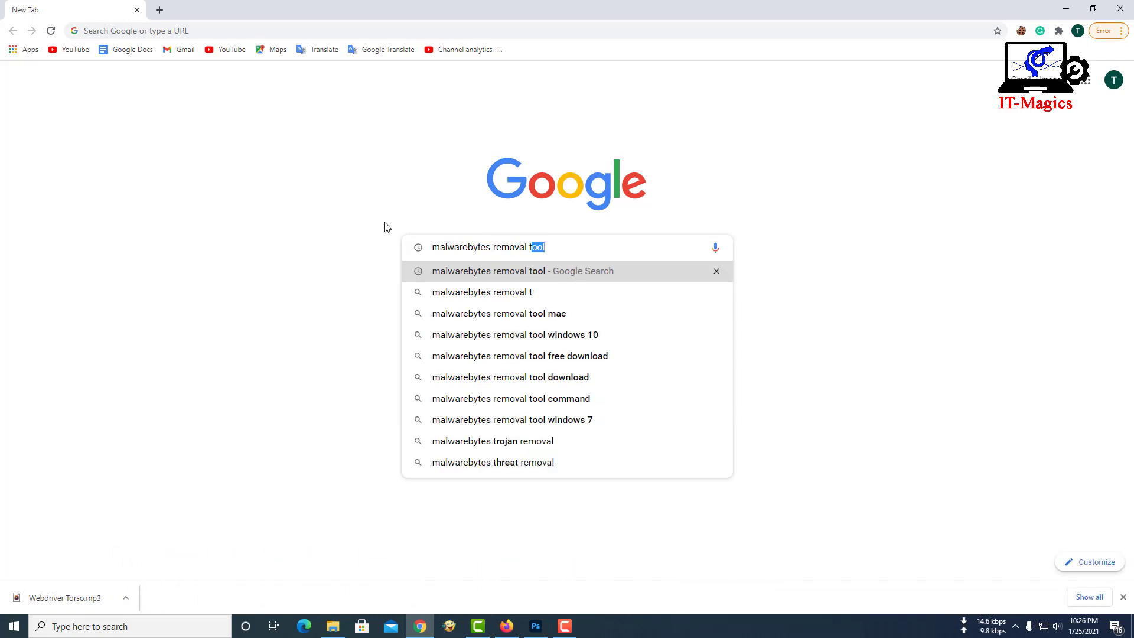
type("ool")
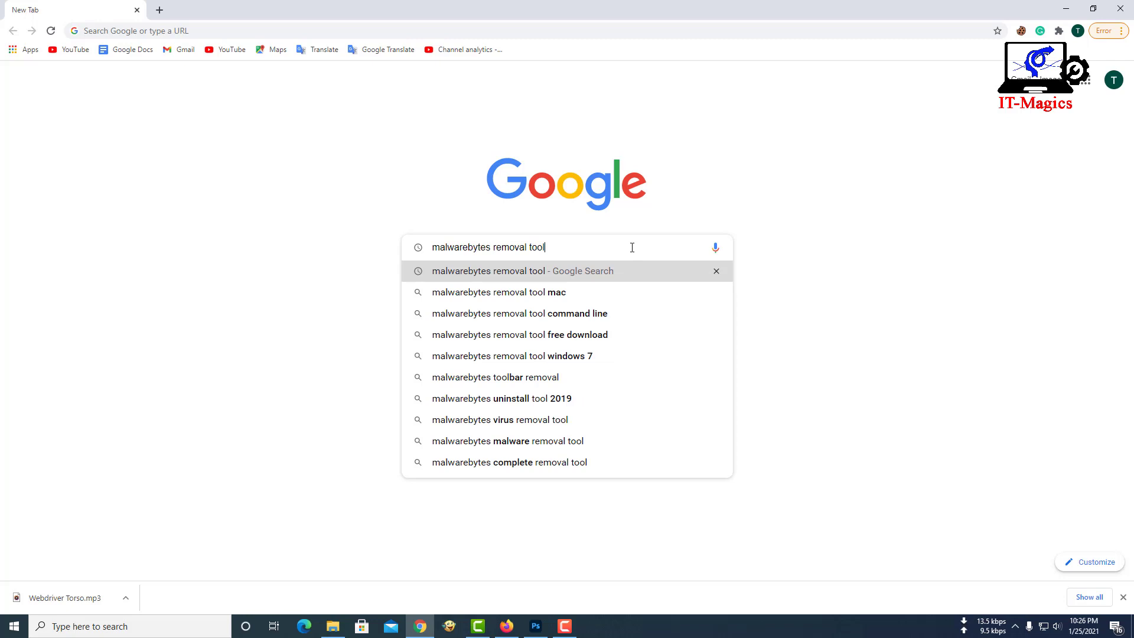
Search Google for 'malwarebytes removal tool'.
key("Return")
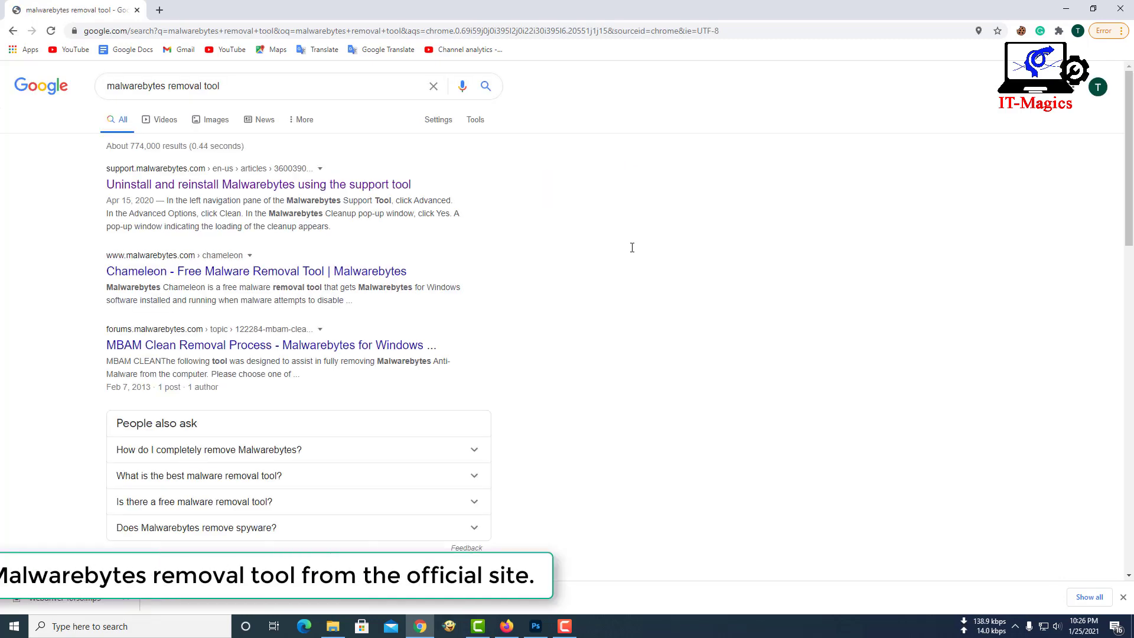
Download the Malwarebytes Support Tool from the Malwarebytes support article.
left_click(155, 184)
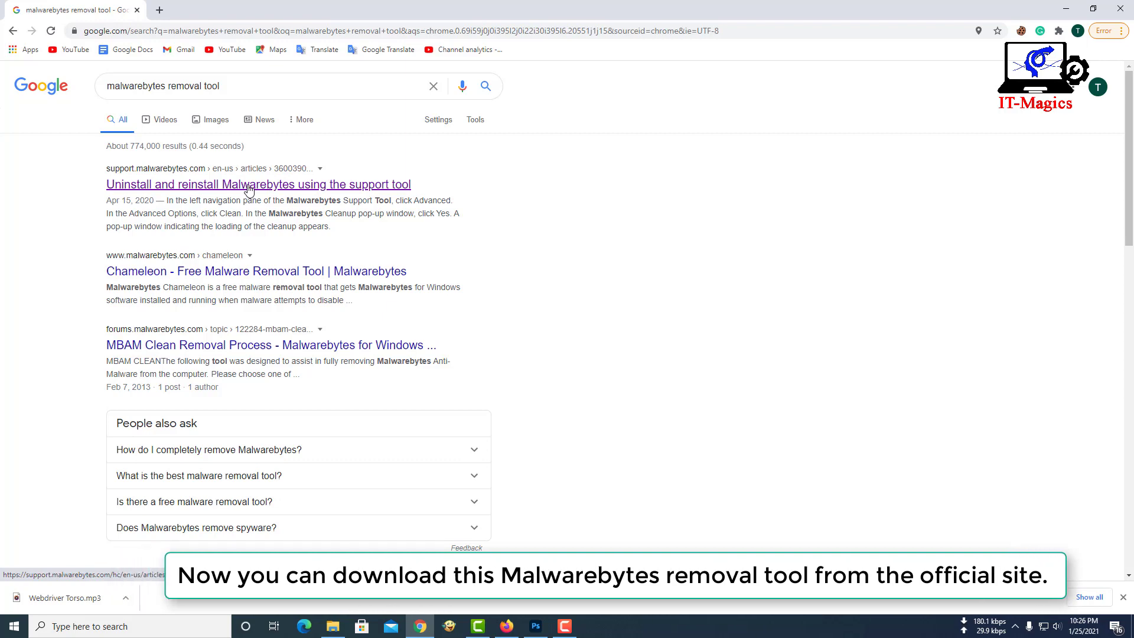
left_click(213, 187)
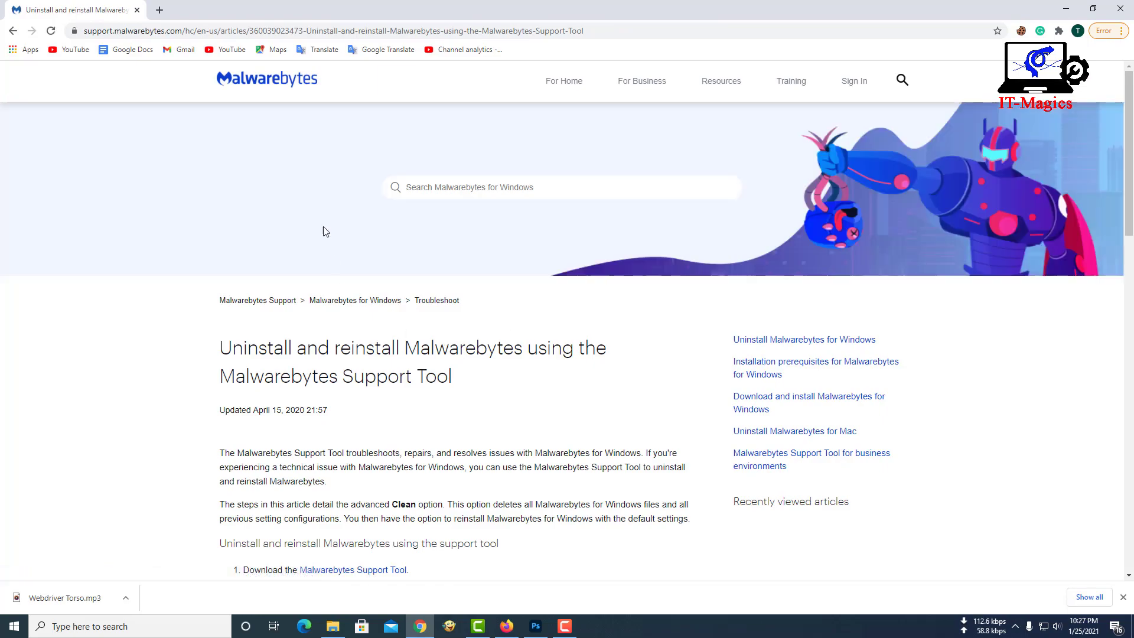
scroll(453, 394, "down", 2)
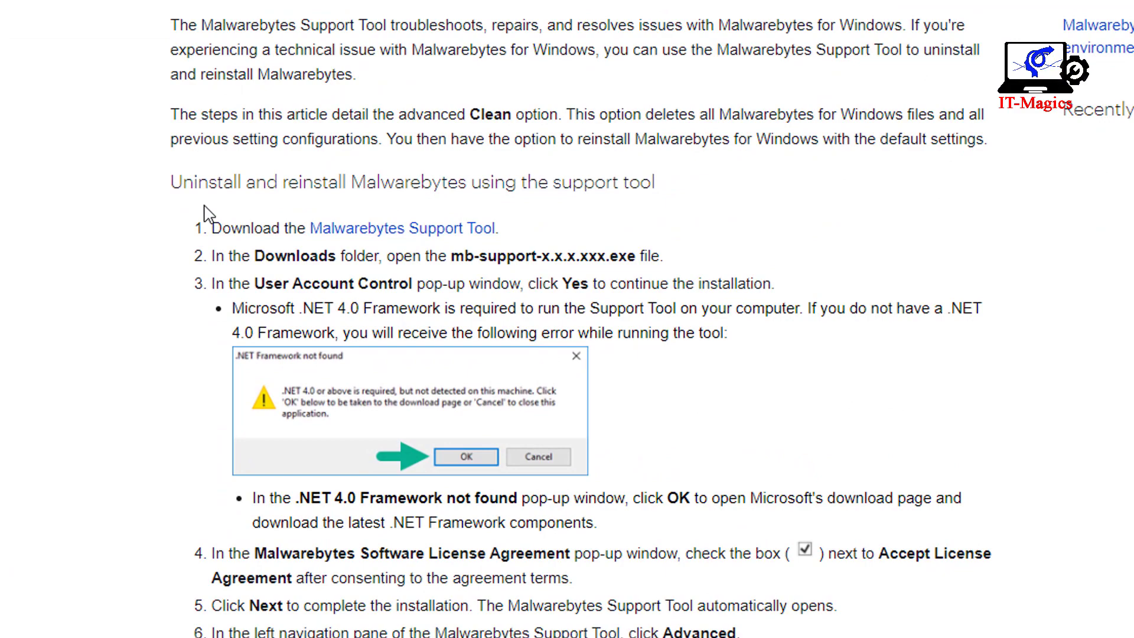
left_click(455, 229)
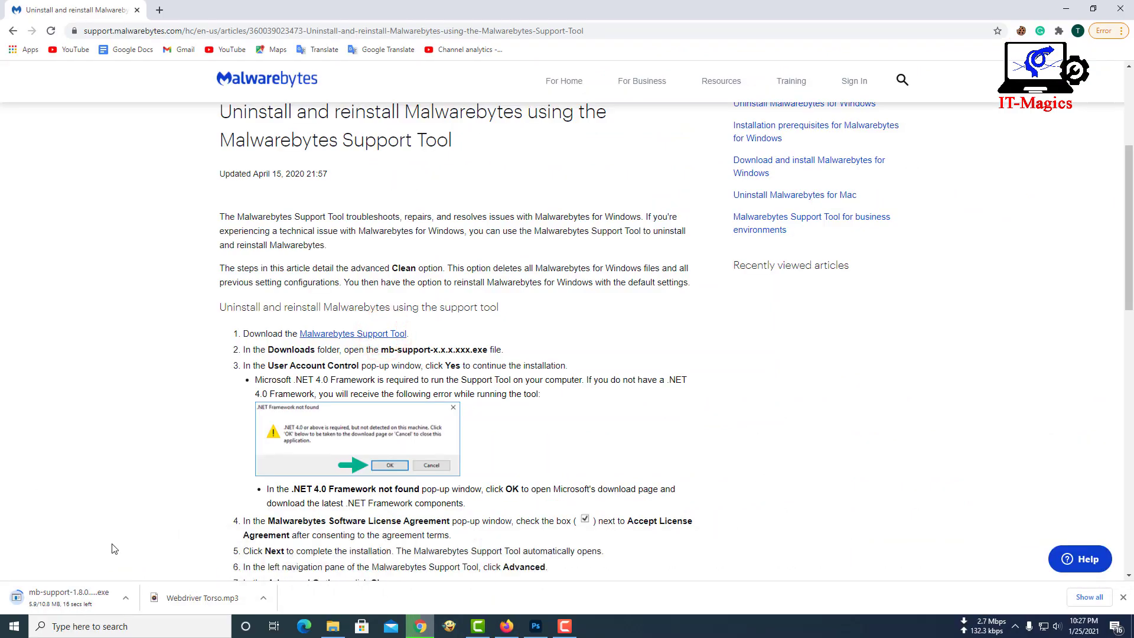
Show the downloaded mb-support-1.8.0.848 file in its folder.
left_click(107, 499)
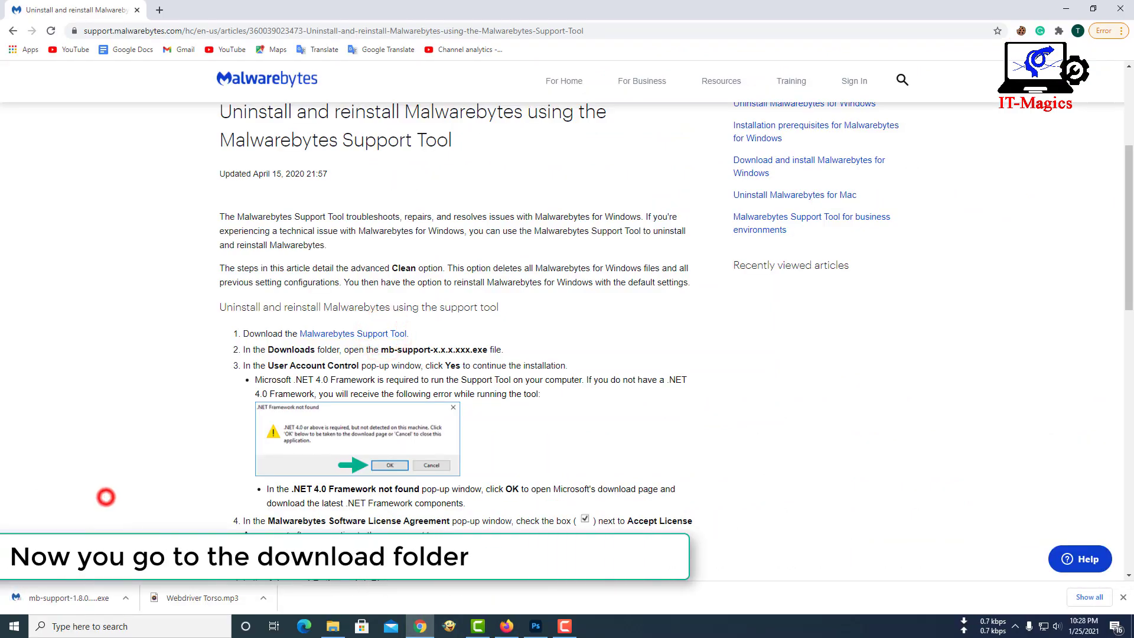
left_click(127, 598)
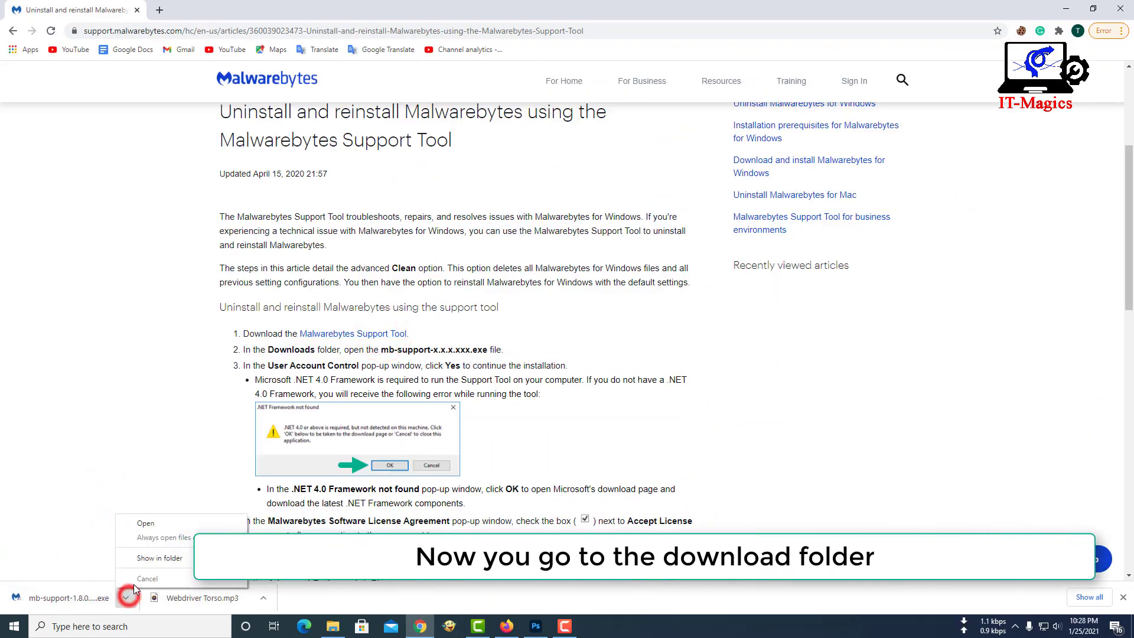
left_click(153, 558)
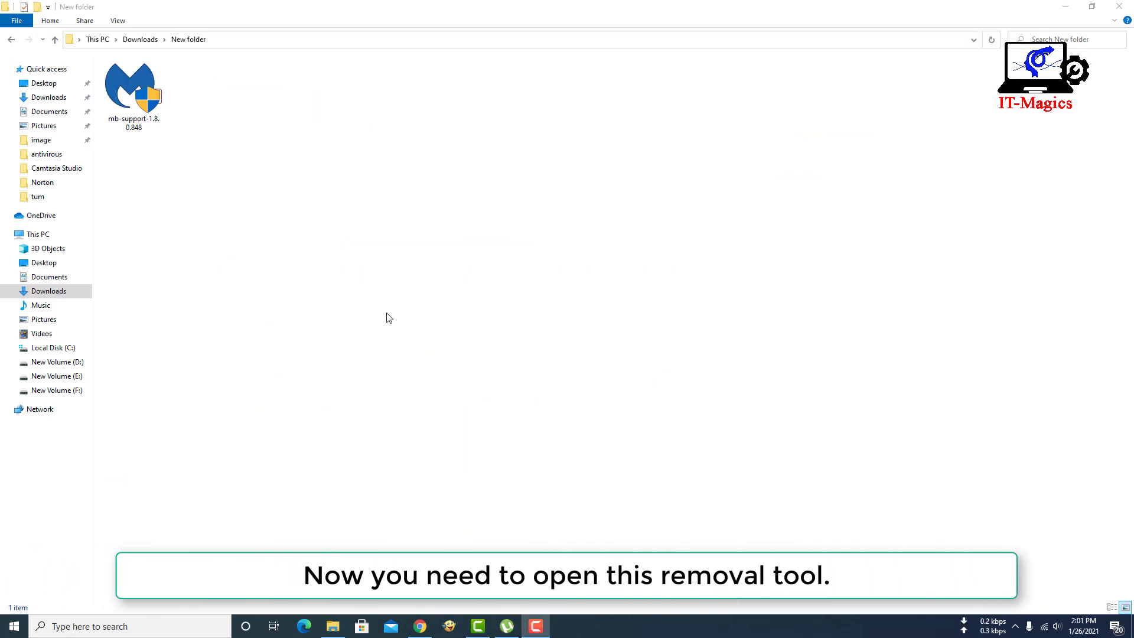
Disconnect from the Wi-Fi network while the support tool file stays in File Explorer.
left_click(116, 108)
left_click(254, 250)
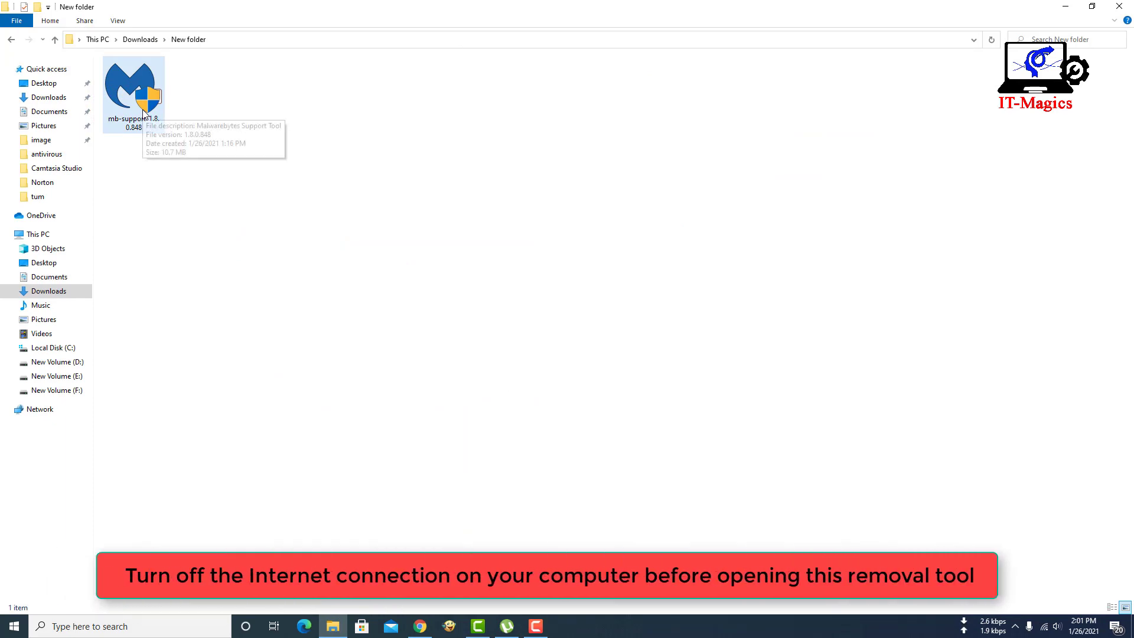
left_click(1044, 626)
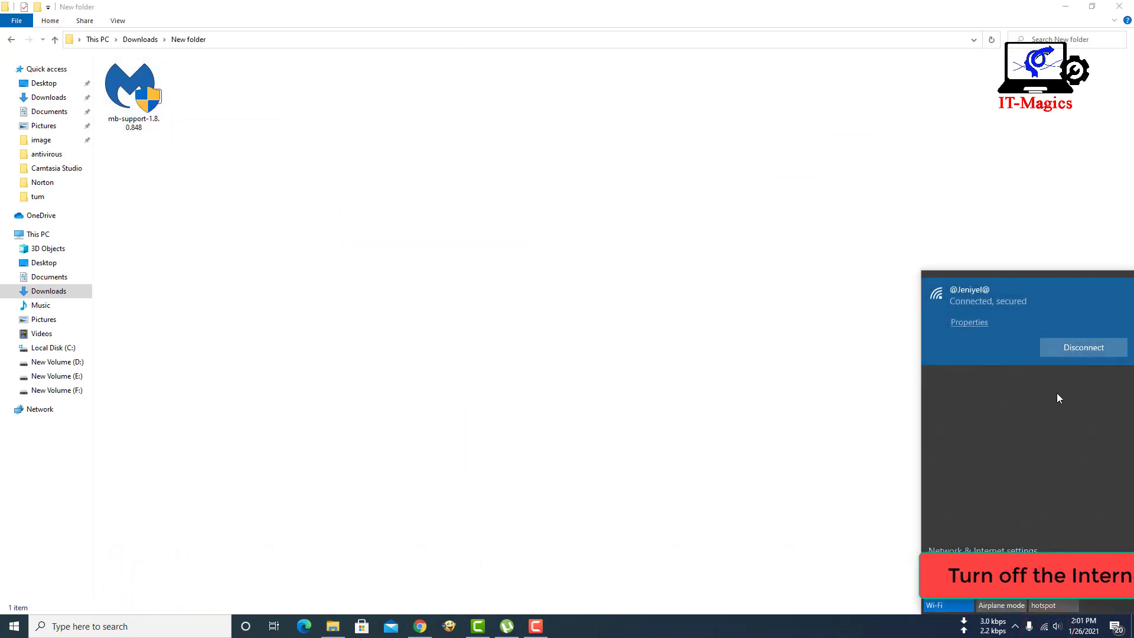
left_click(1074, 348)
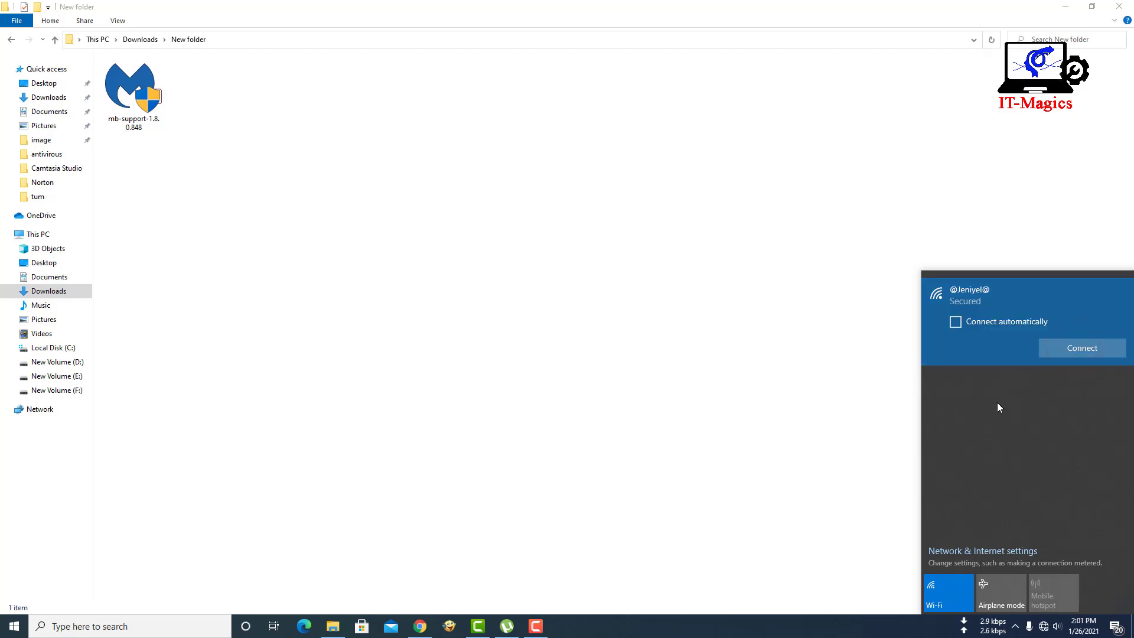
left_click(751, 348)
Launch mb-support-1.8.0.848 and dismiss the no-internet-connection warning.
left_click(133, 106)
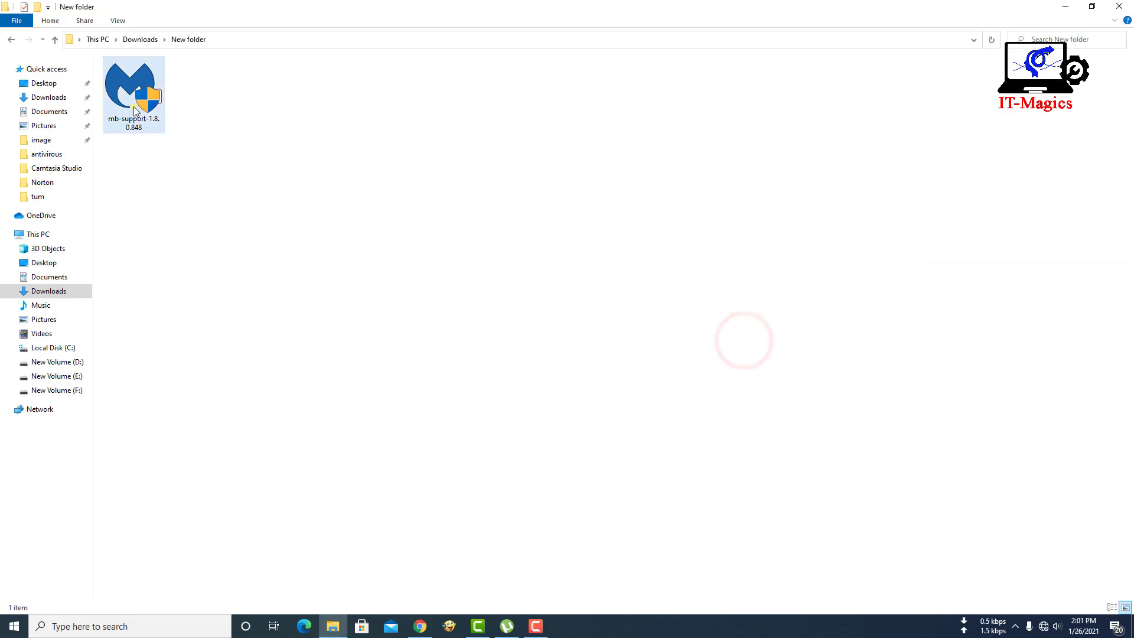
right_click(131, 105)
left_click(153, 114)
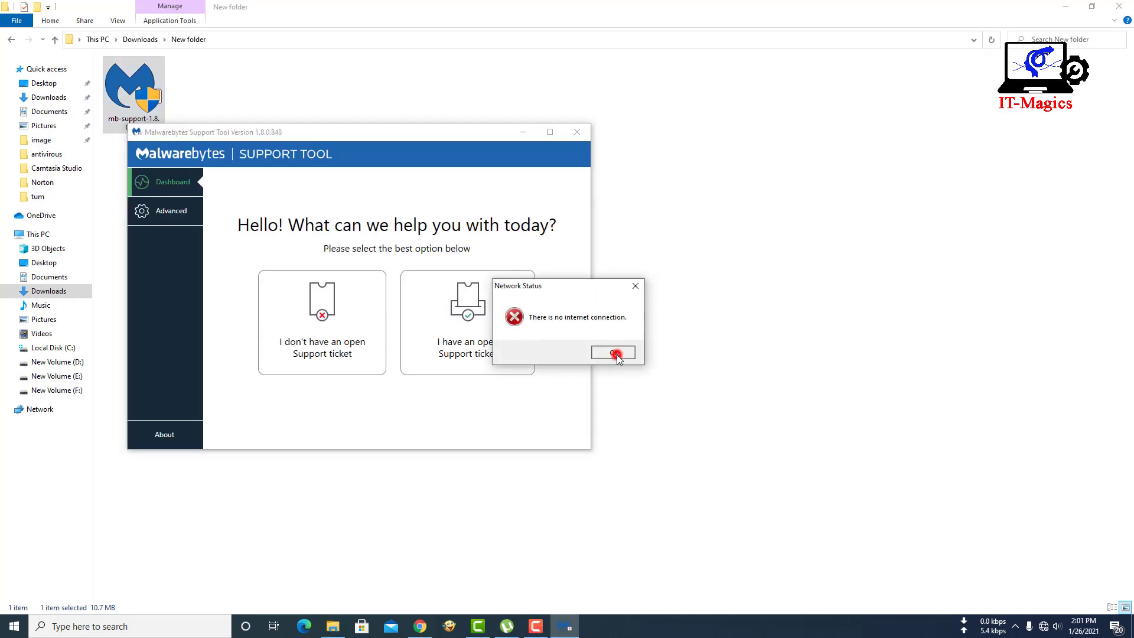
left_click(614, 354)
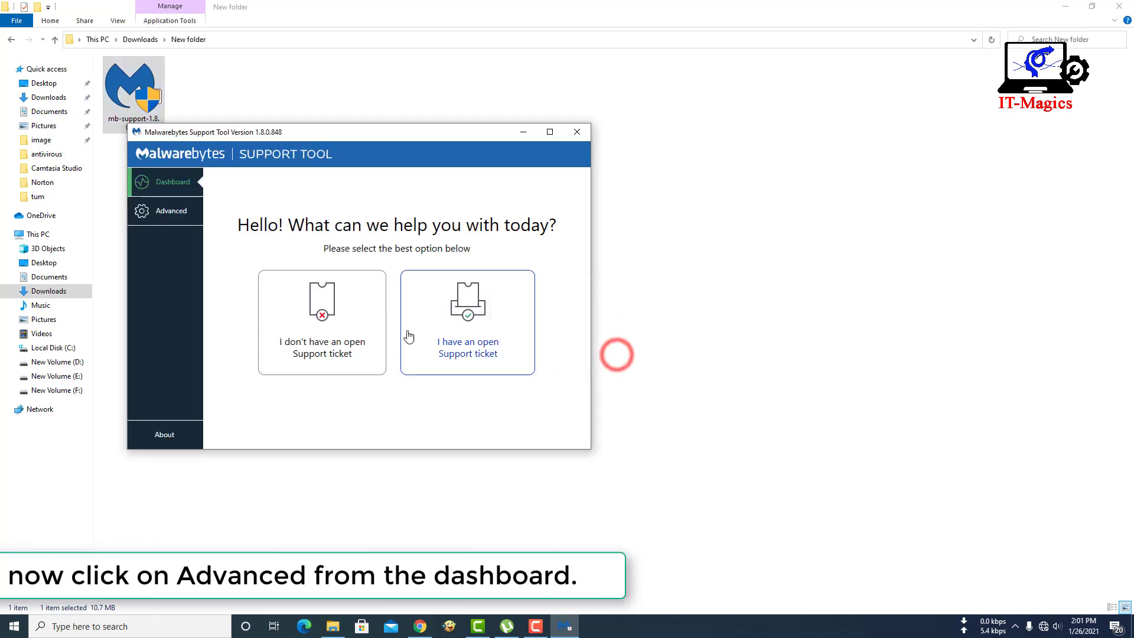
Show the Support Tool's Advanced options, minimize File Explorer, and reposition the tool window.
left_click(171, 214)
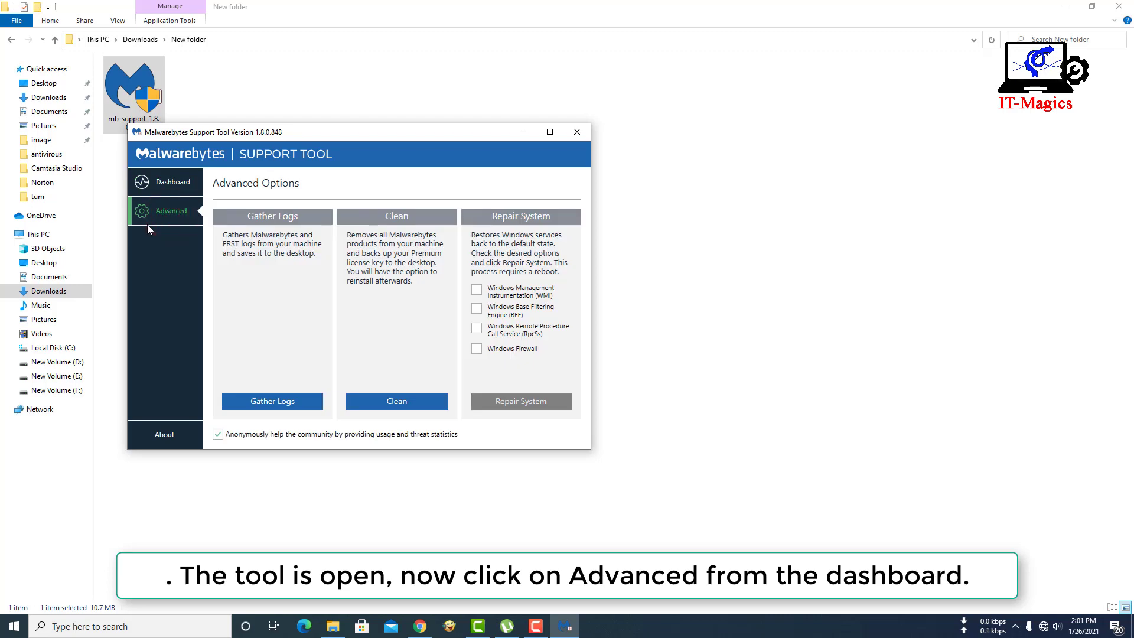
left_click(1064, 8)
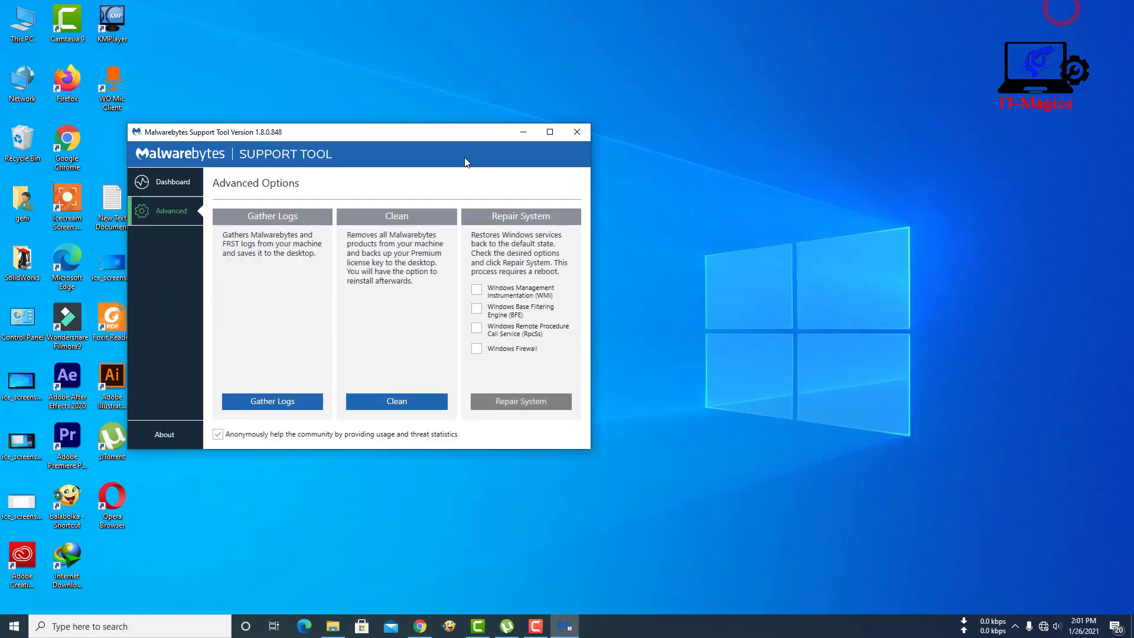
left_click_drag(380, 132, 534, 108)
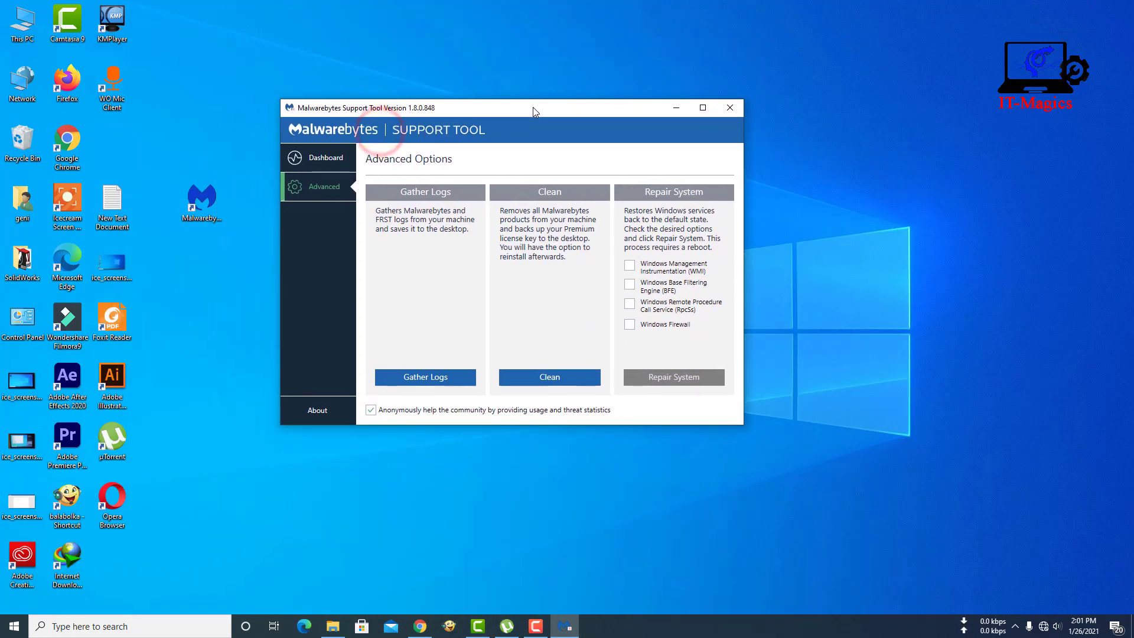
Run Clean and confirm Yes to remove all Malwarebytes products.
left_click(551, 378)
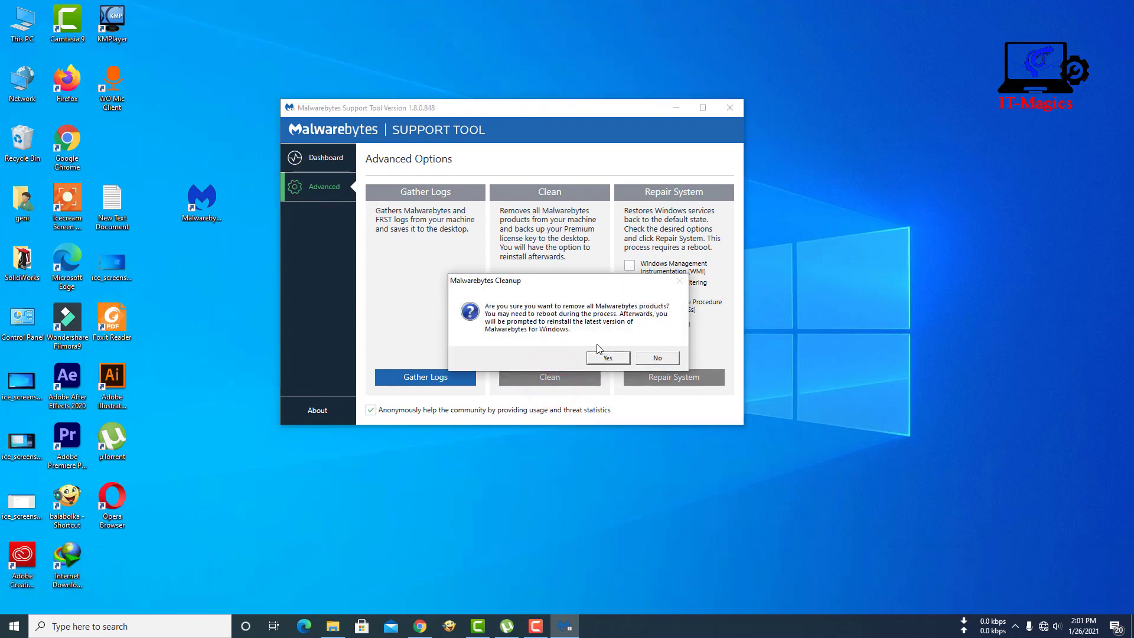
left_click(607, 358)
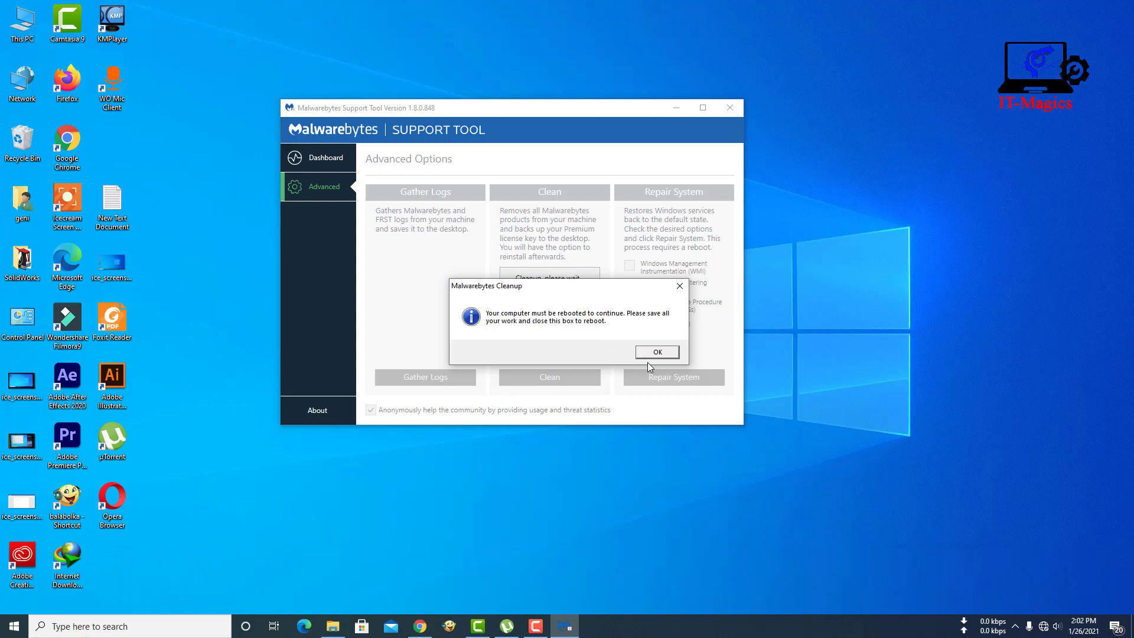
Accept the reboot message so Windows restarts to finish the cleanup.
left_click(648, 357)
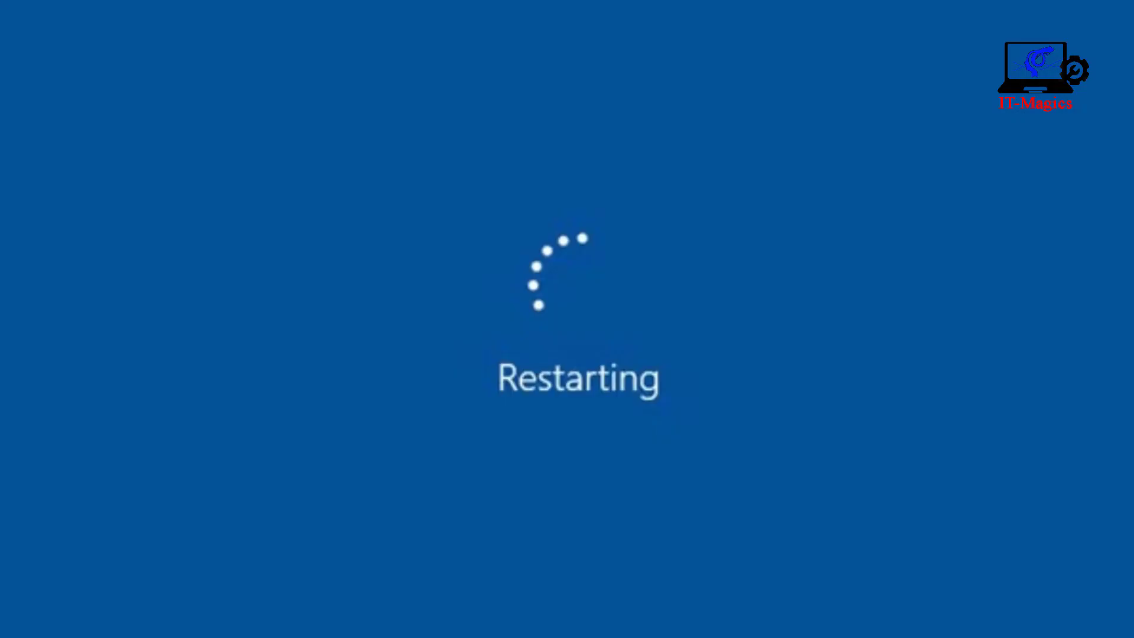